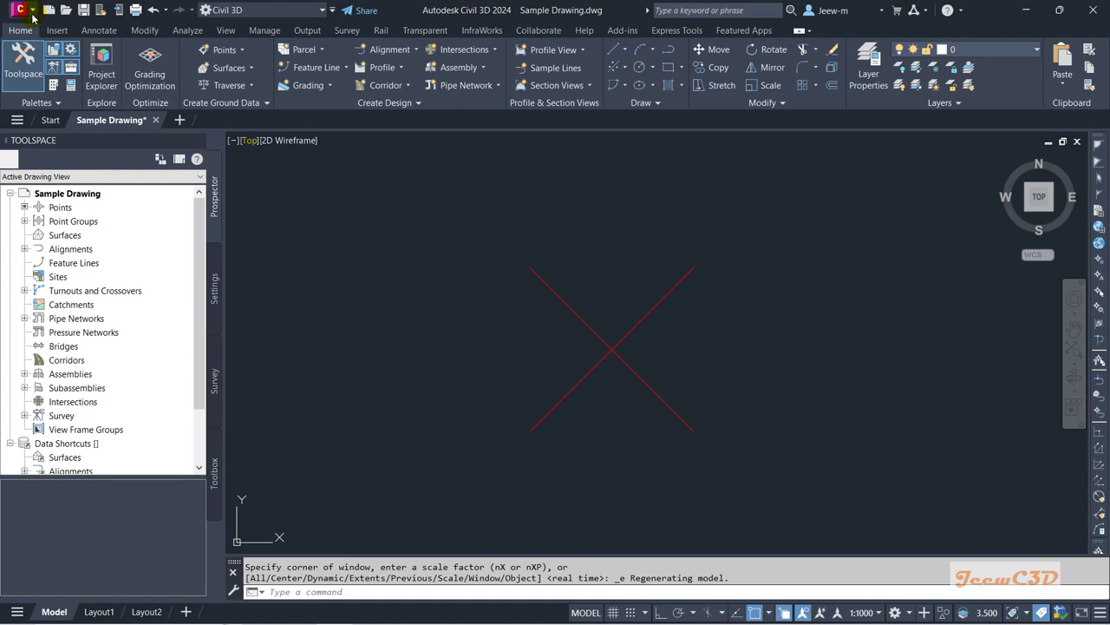
# Open the application menu, preview the New and Open submenus, and begin a command search
pyautogui.click(33, 13)
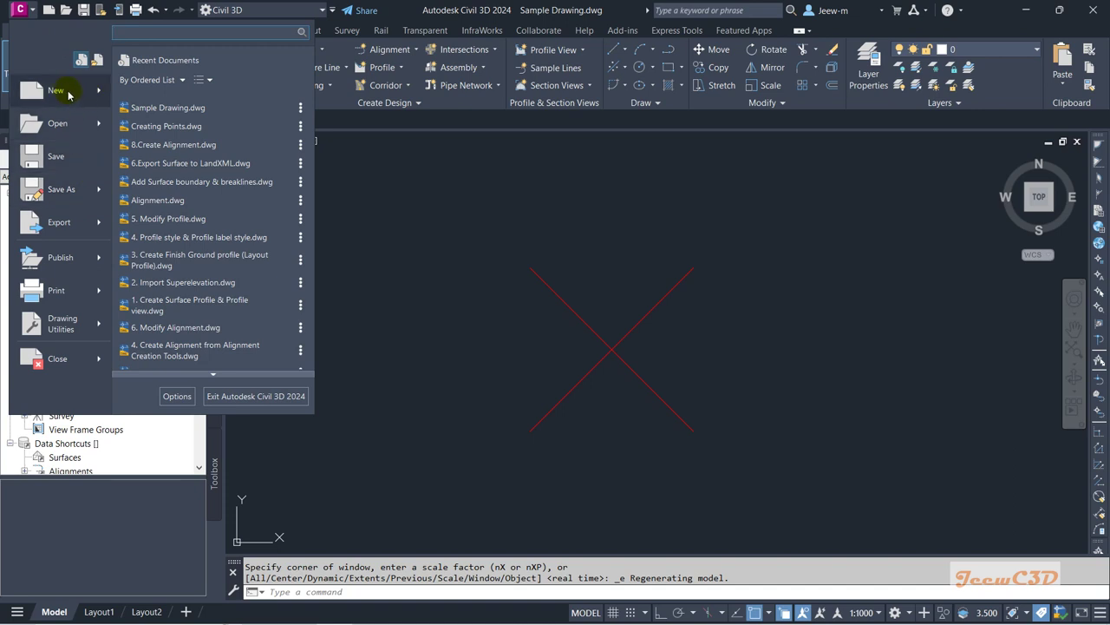
pyautogui.moveTo(68, 95)
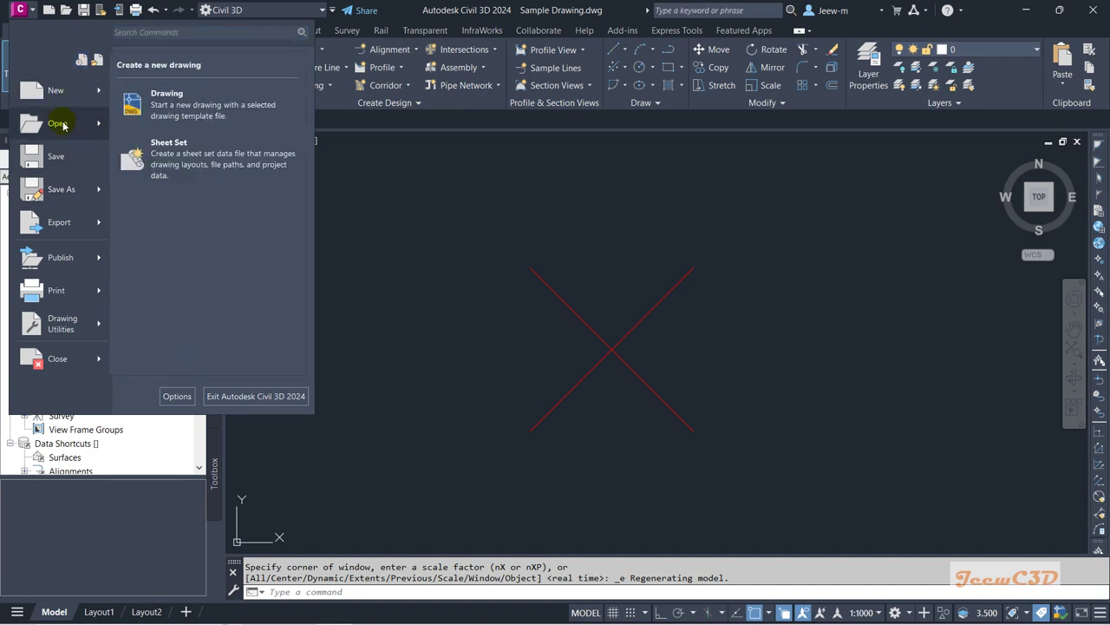
pyautogui.moveTo(63, 127)
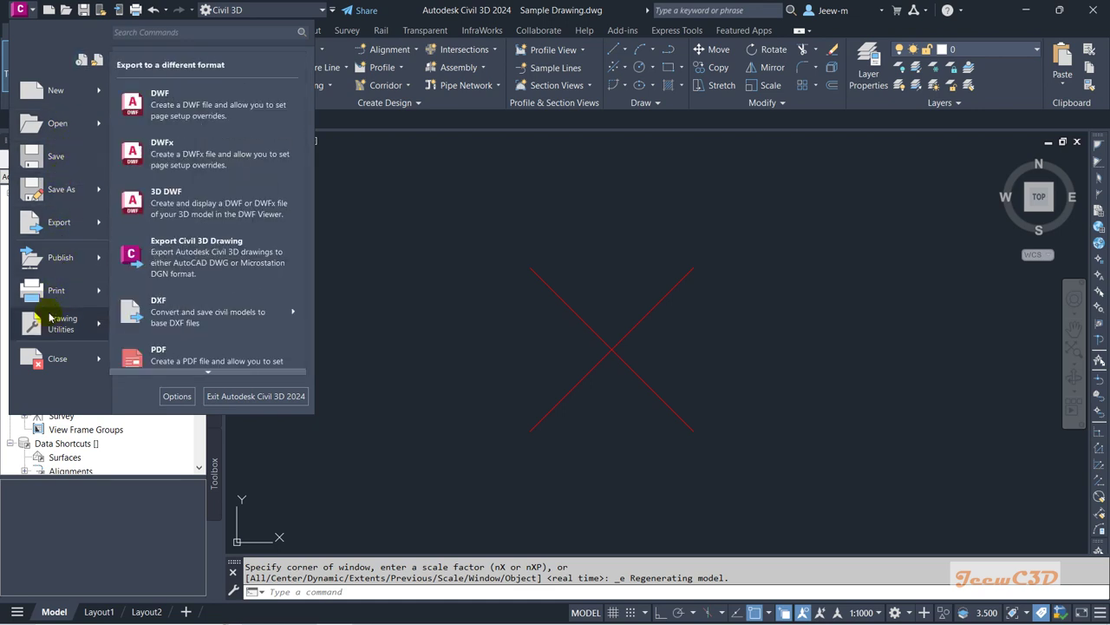
pyautogui.click(144, 34)
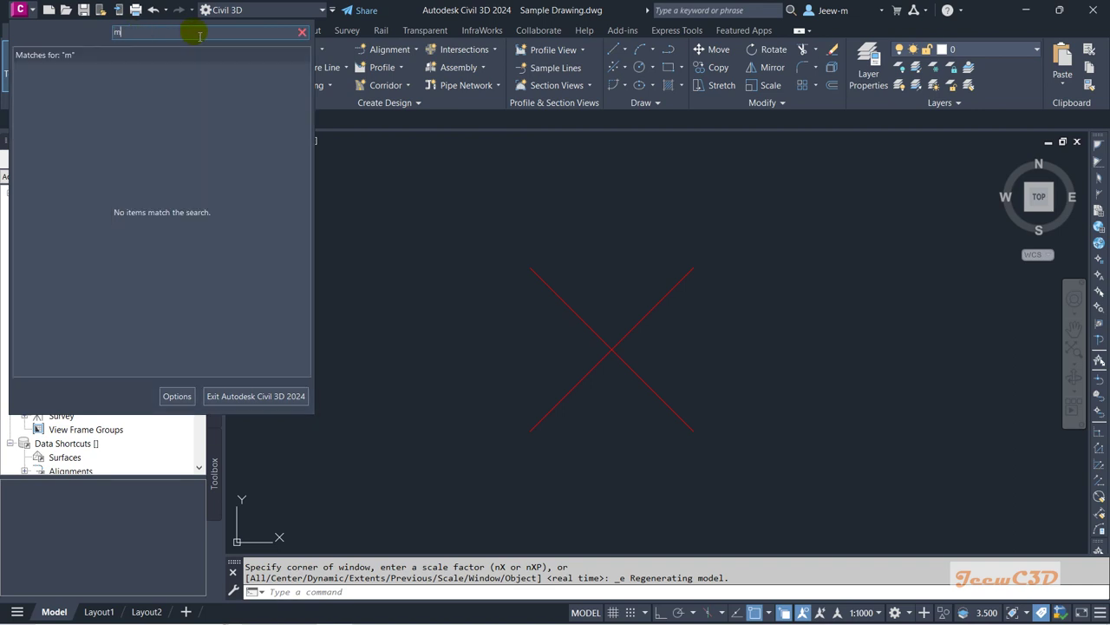
# Search commands for 'move' to list Move and related commands, then clear the search and close the menu
pyautogui.write('ove')
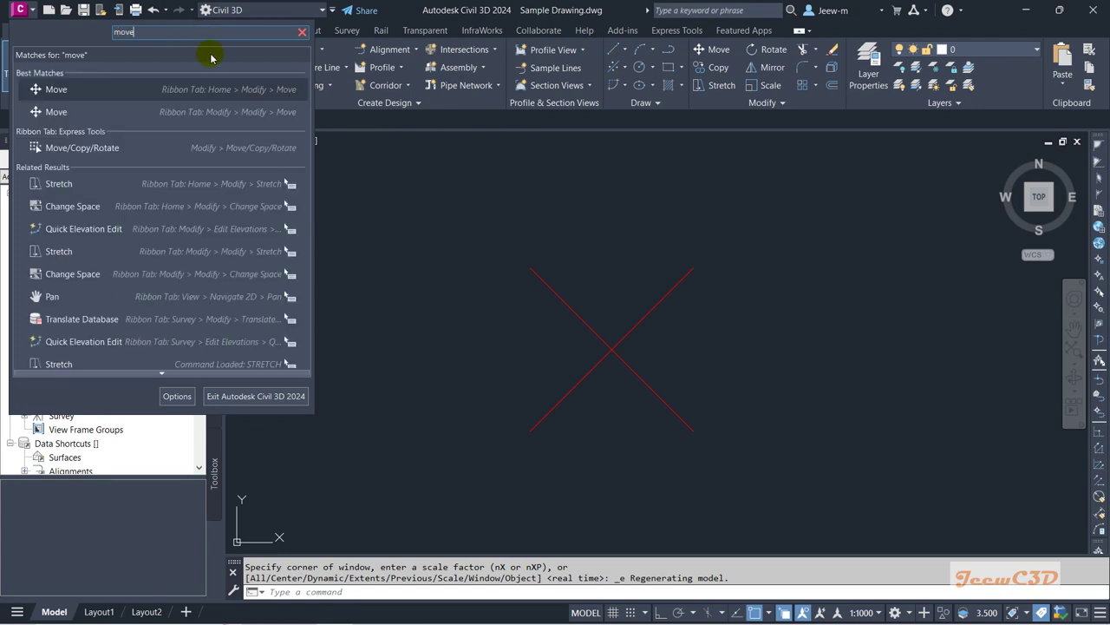
pyautogui.click(302, 32)
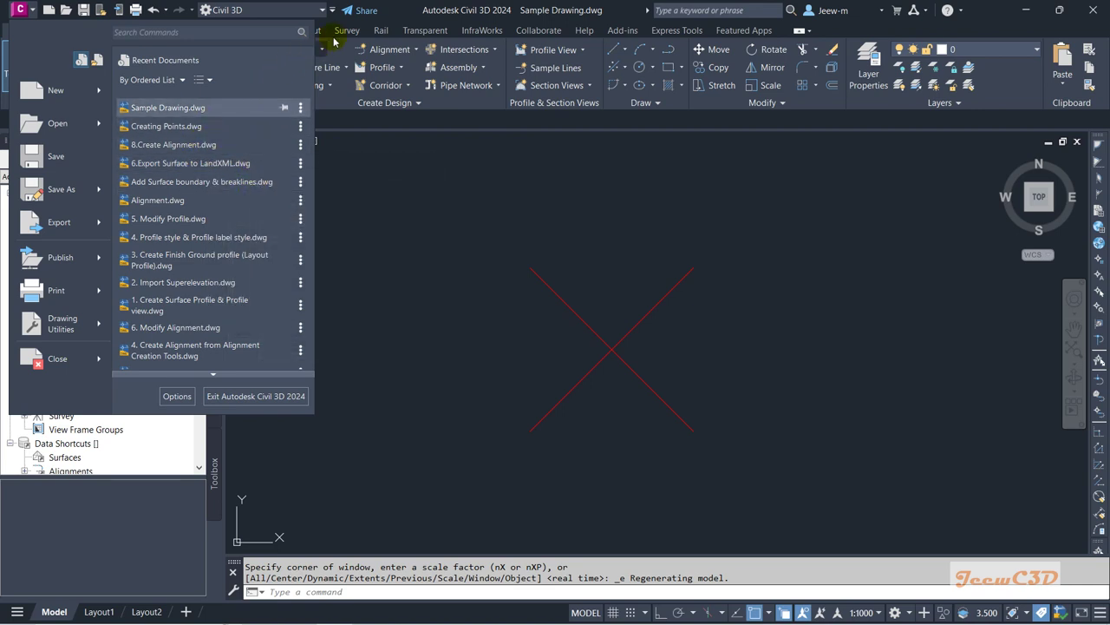
pyautogui.click(406, 9)
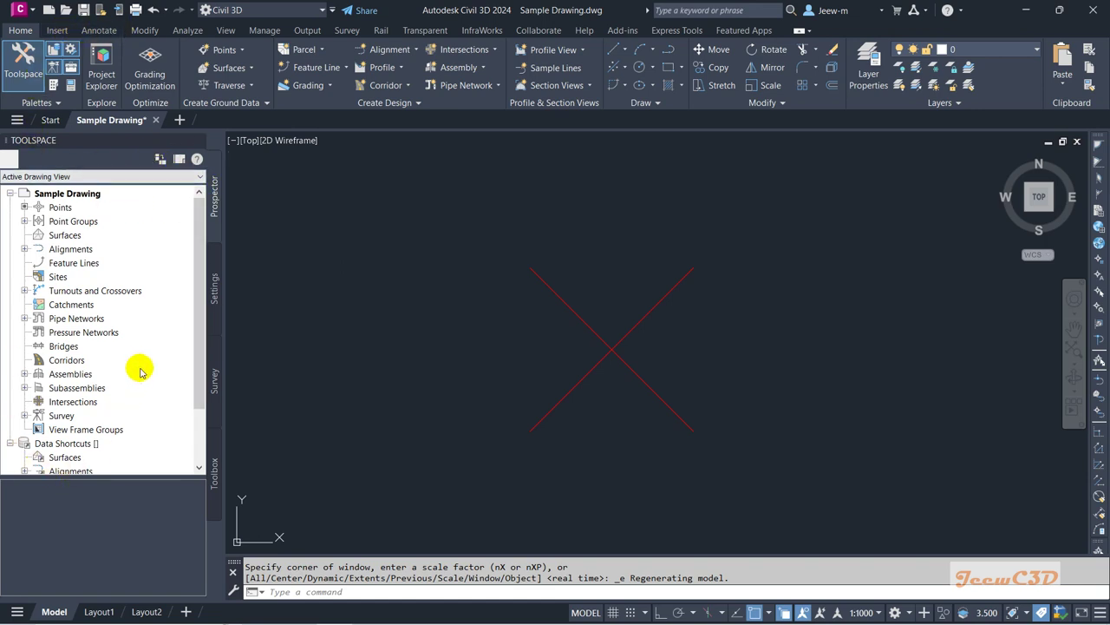
pyautogui.click(284, 14)
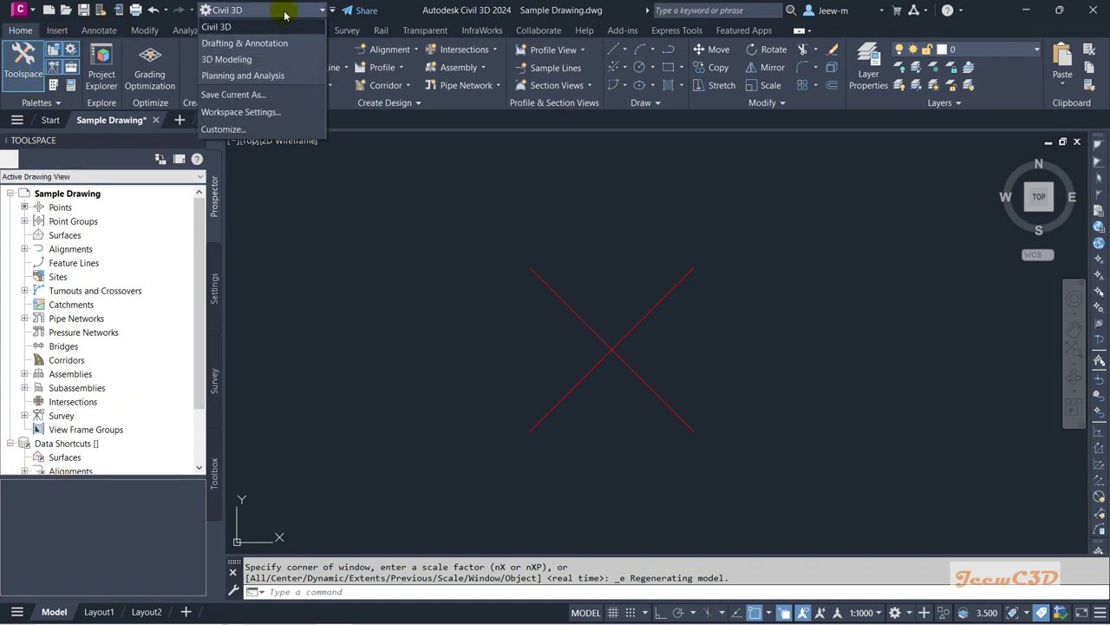
pyautogui.click(244, 43)
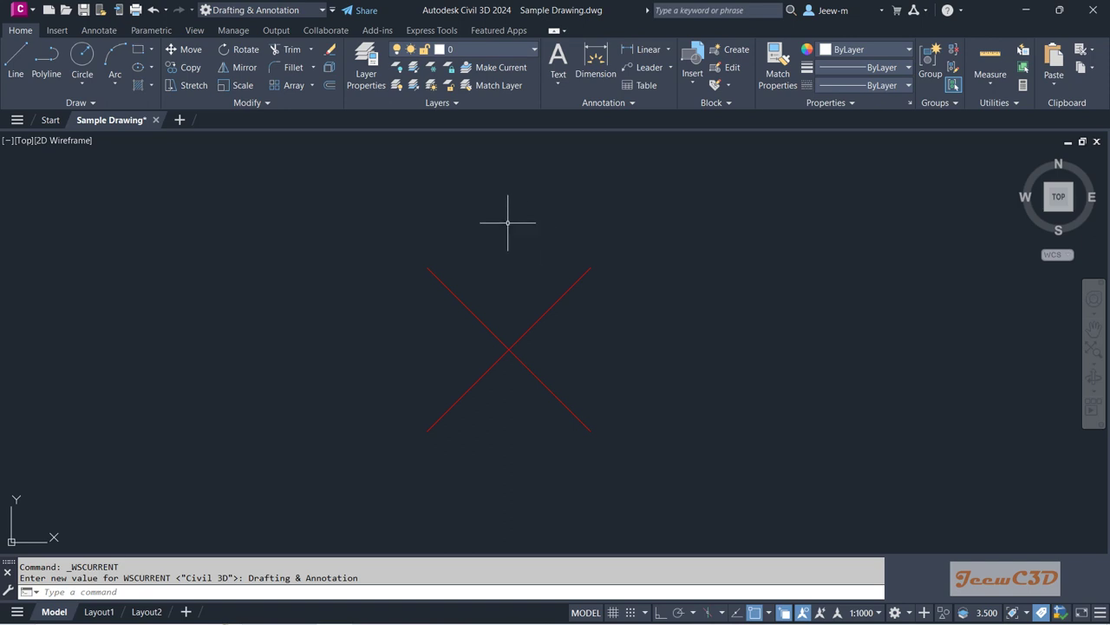
pyautogui.click(288, 15)
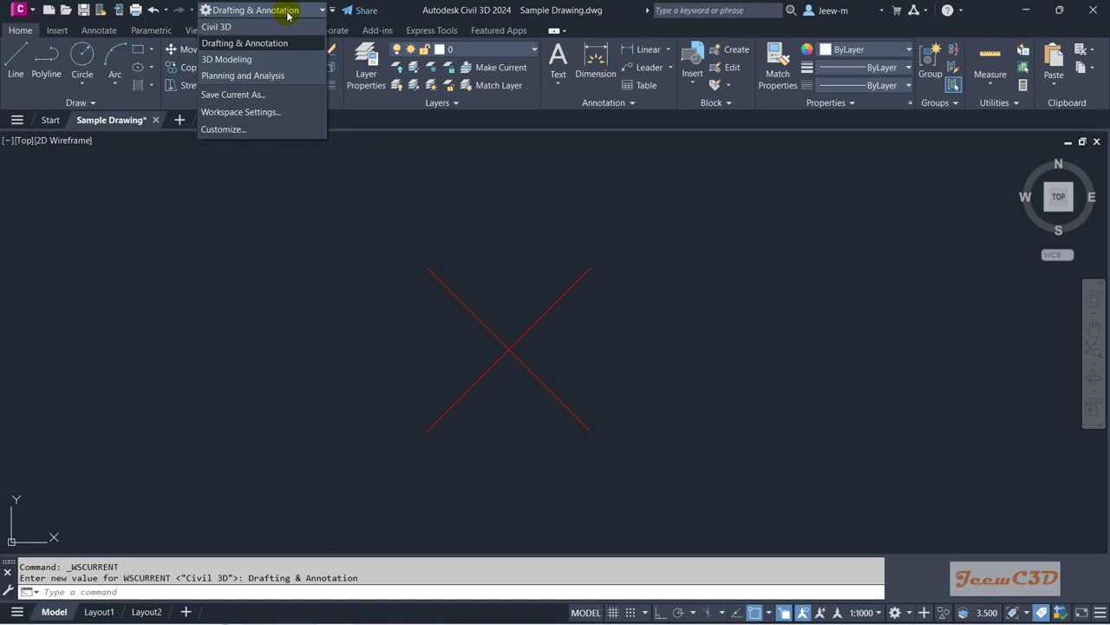
pyautogui.click(249, 33)
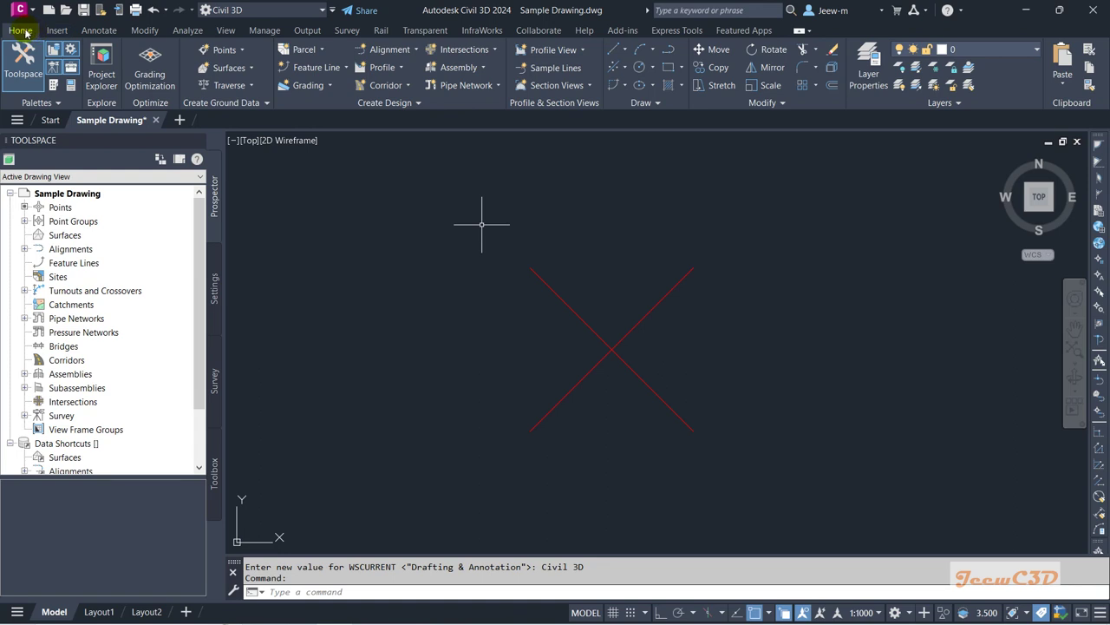
pyautogui.click(56, 30)
pyautogui.click(98, 31)
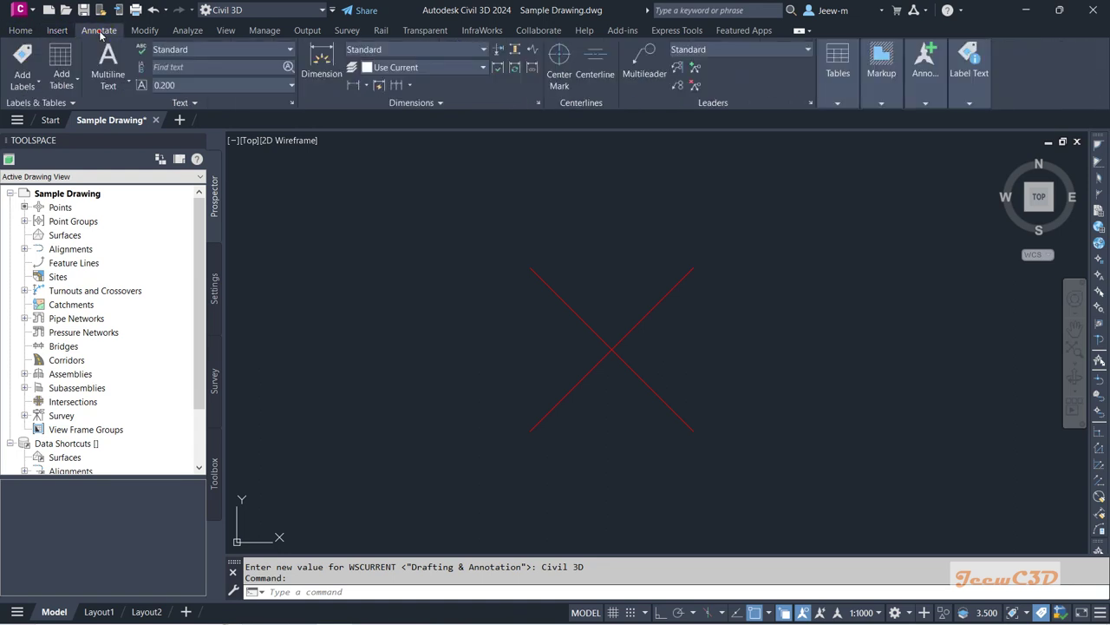
pyautogui.click(145, 30)
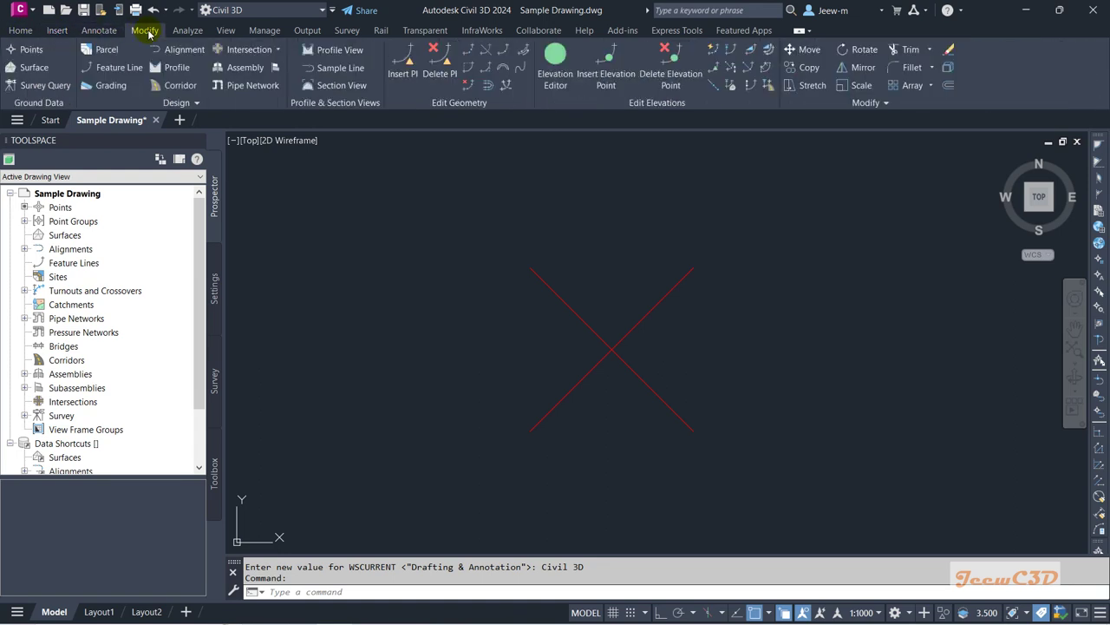
pyautogui.click(20, 31)
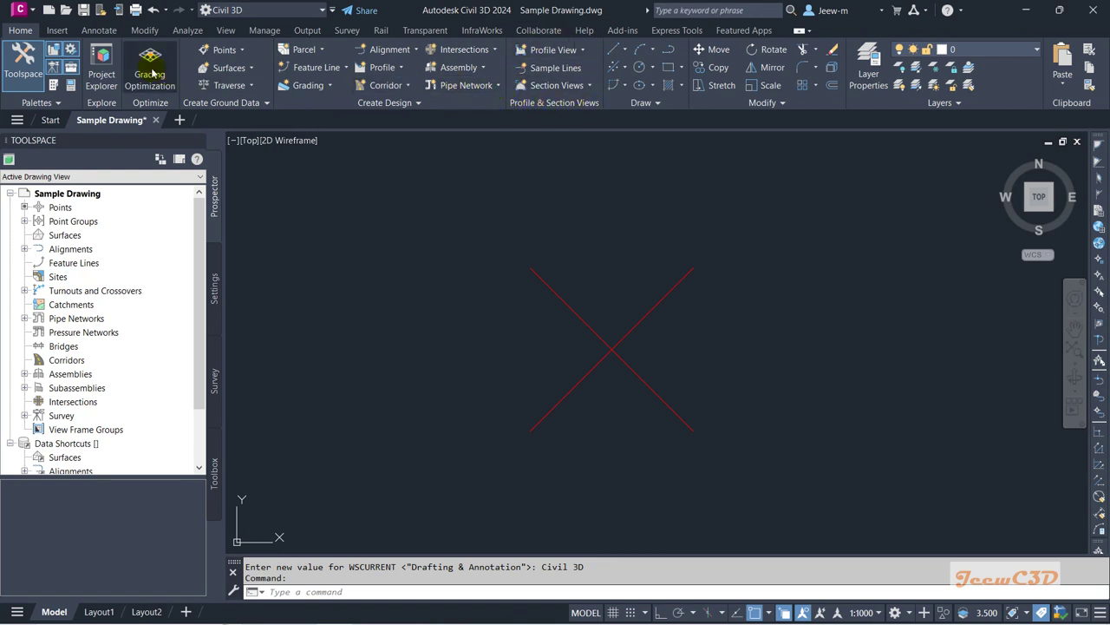
pyautogui.click(52, 33)
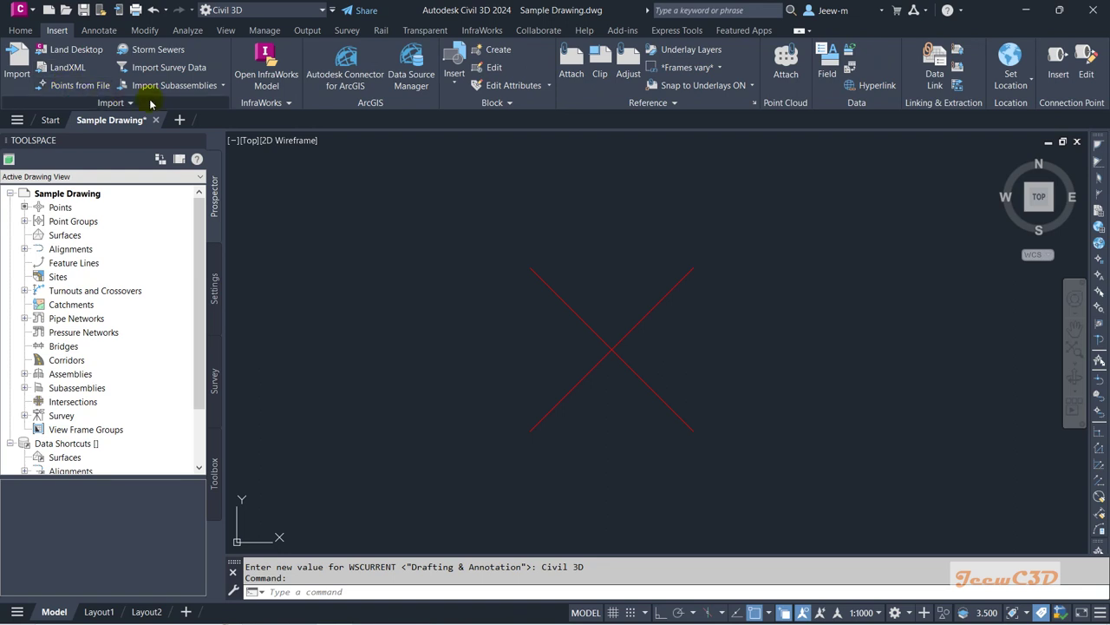
pyautogui.click(103, 32)
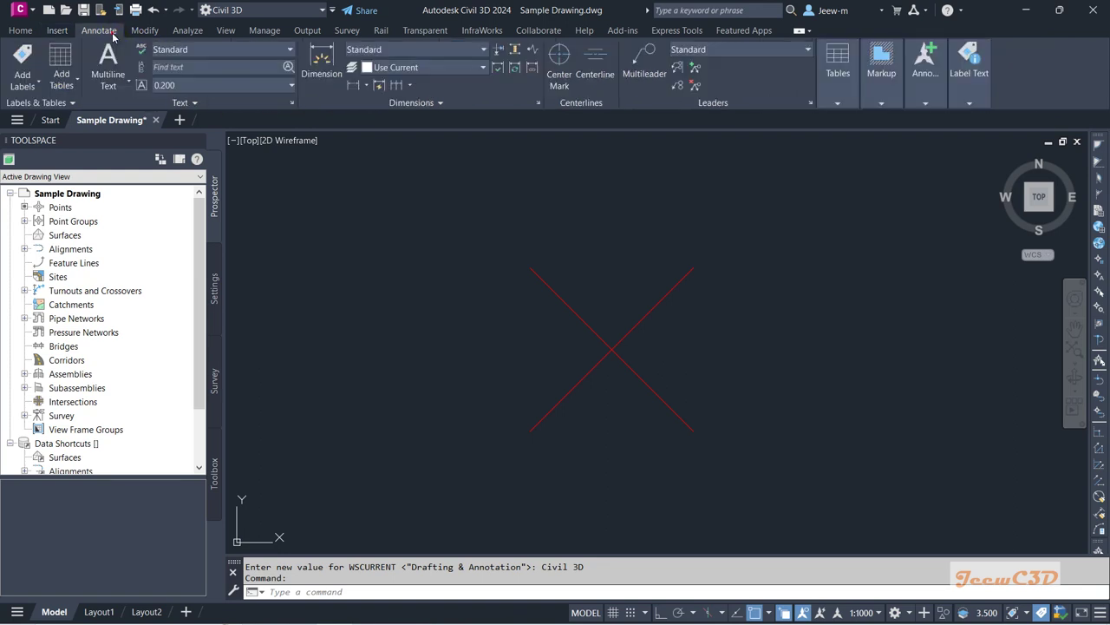
pyautogui.click(26, 33)
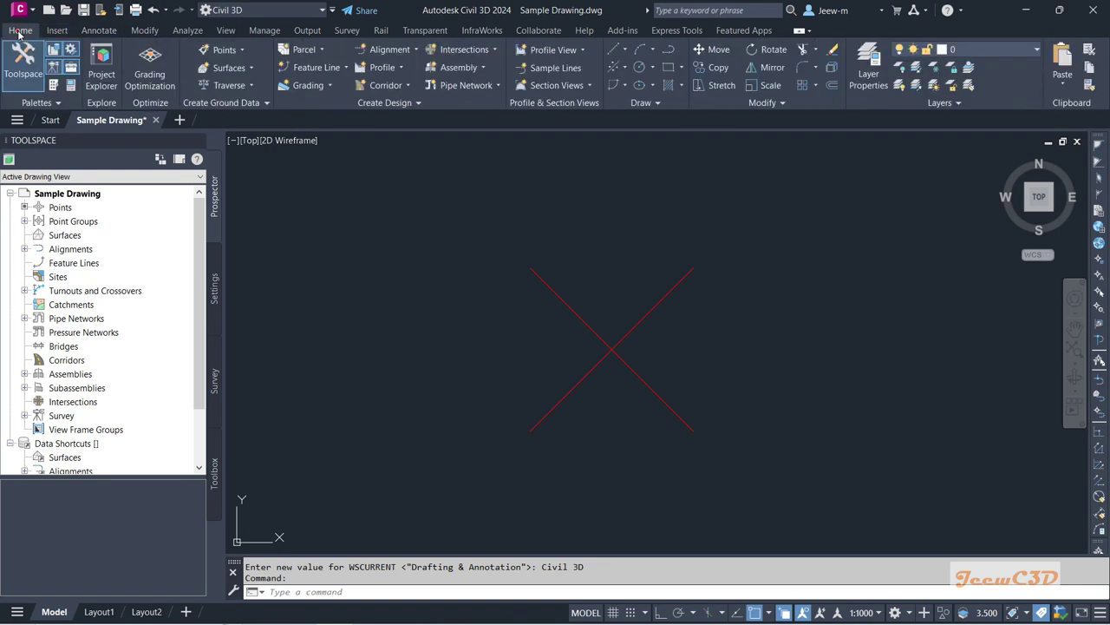
pyautogui.click(244, 51)
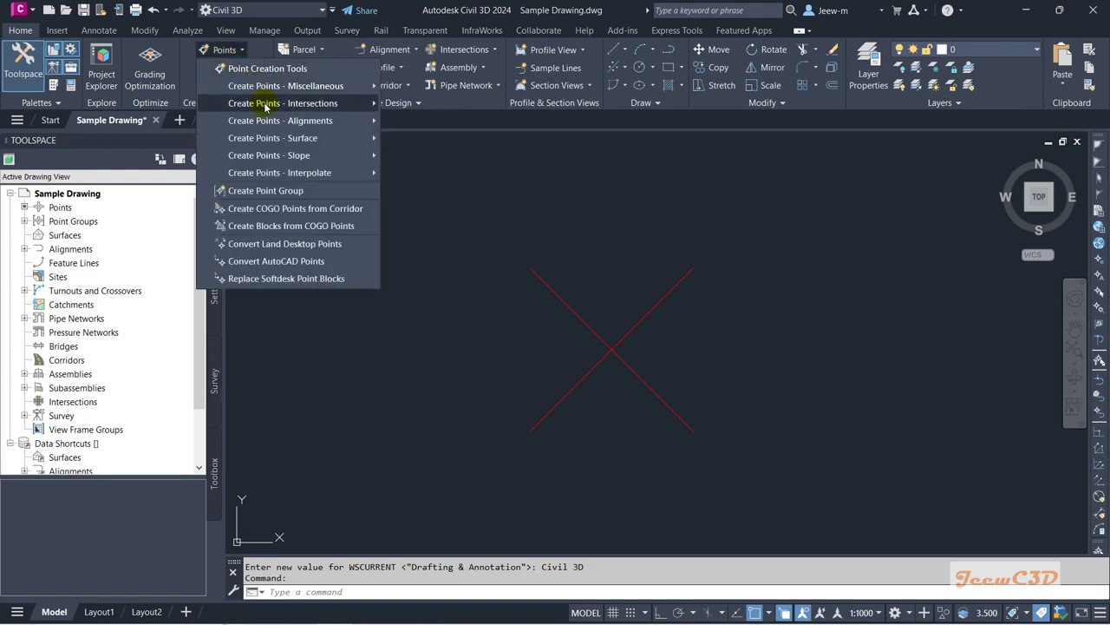
pyautogui.click(405, 13)
pyautogui.click(250, 68)
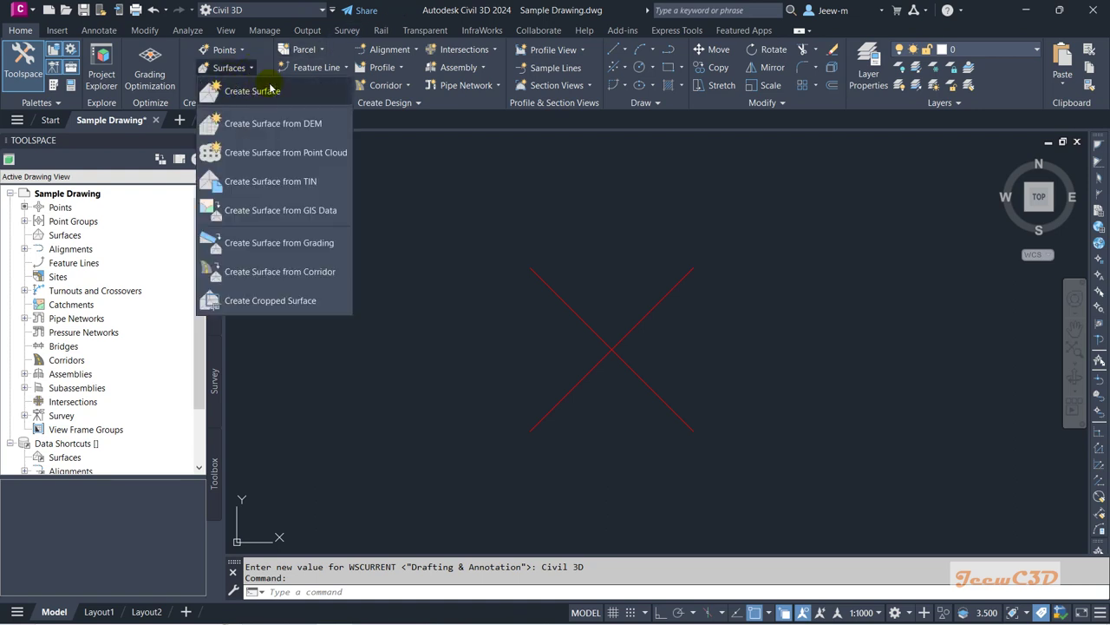
pyautogui.click(319, 68)
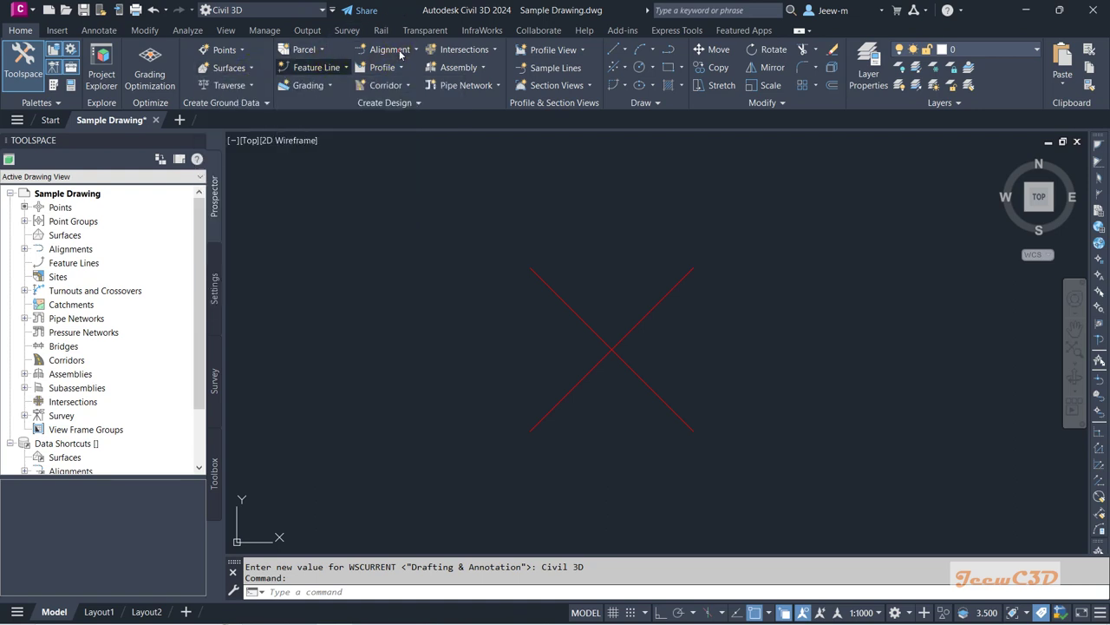
pyautogui.click(395, 50)
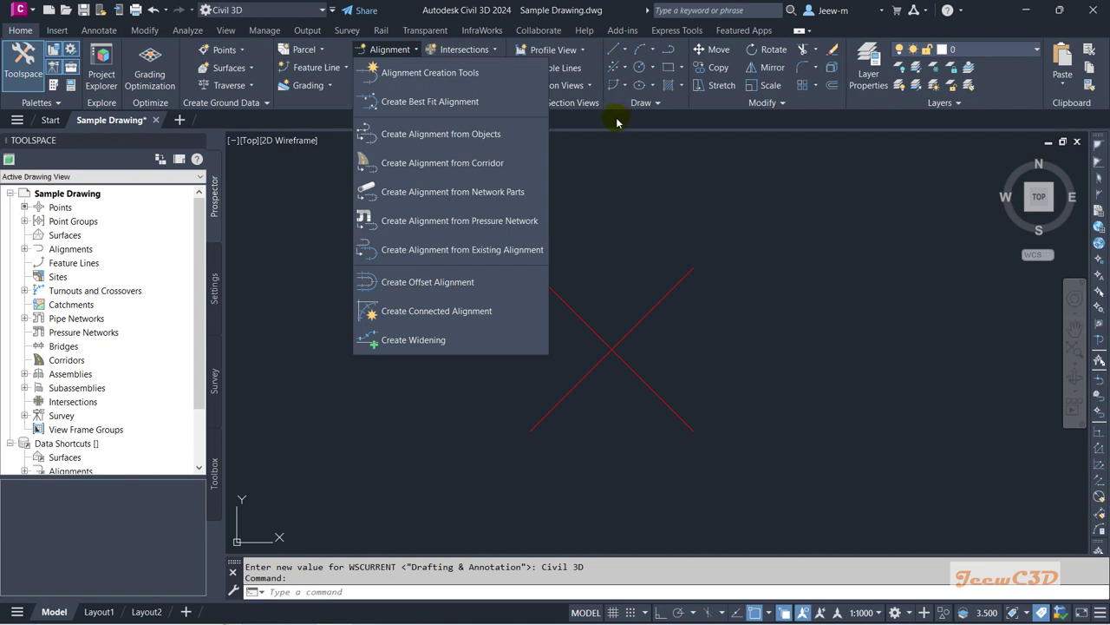
pyautogui.click(583, 121)
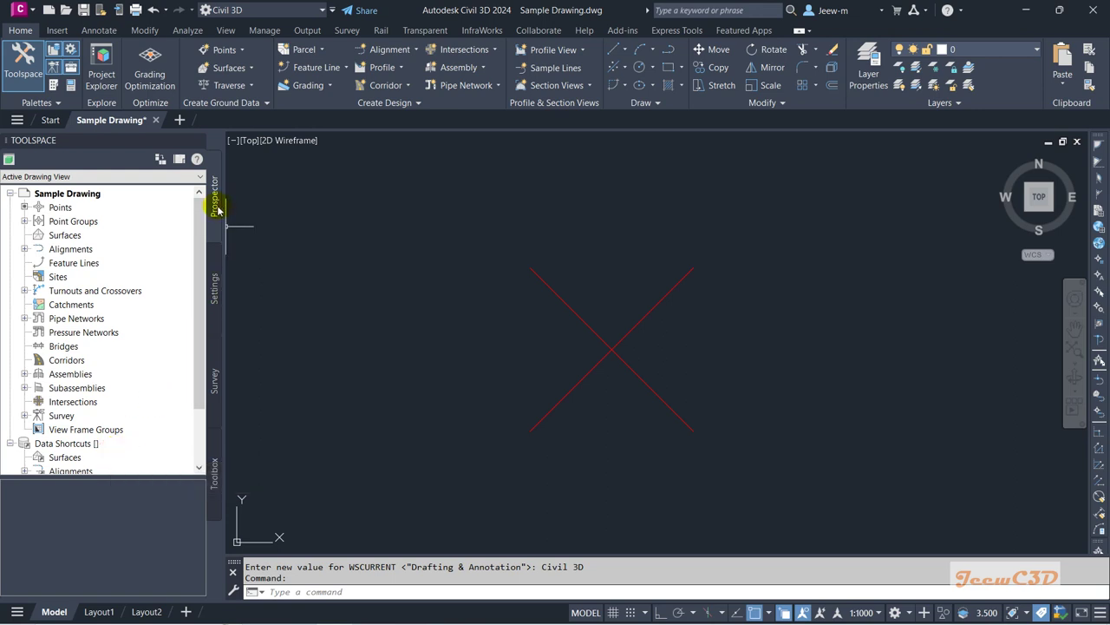
pyautogui.click(214, 284)
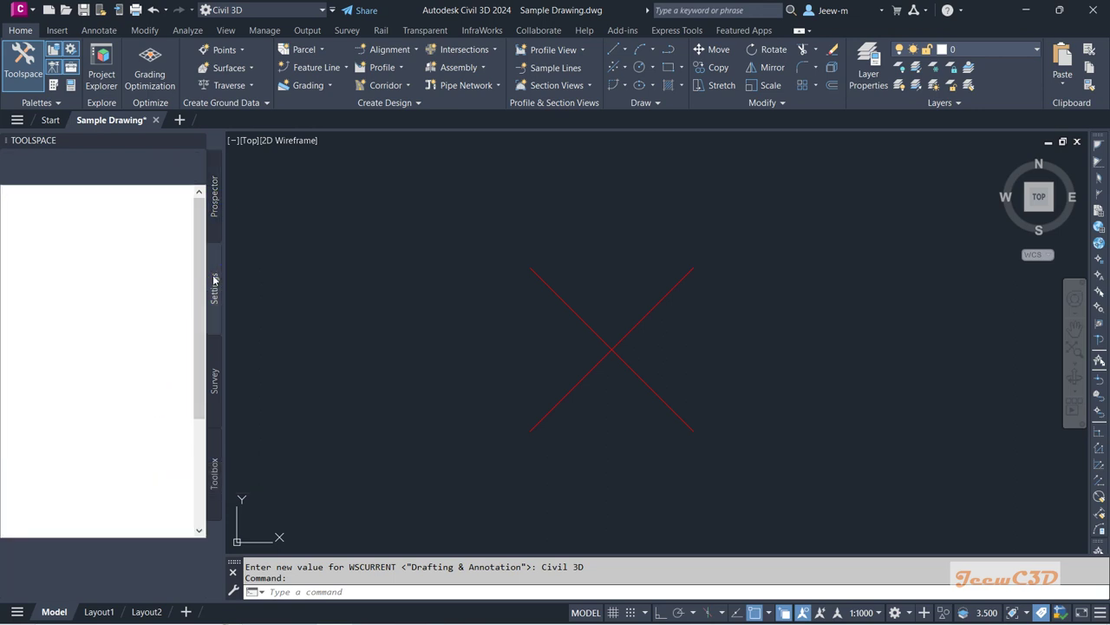
pyautogui.click(215, 379)
pyautogui.click(212, 472)
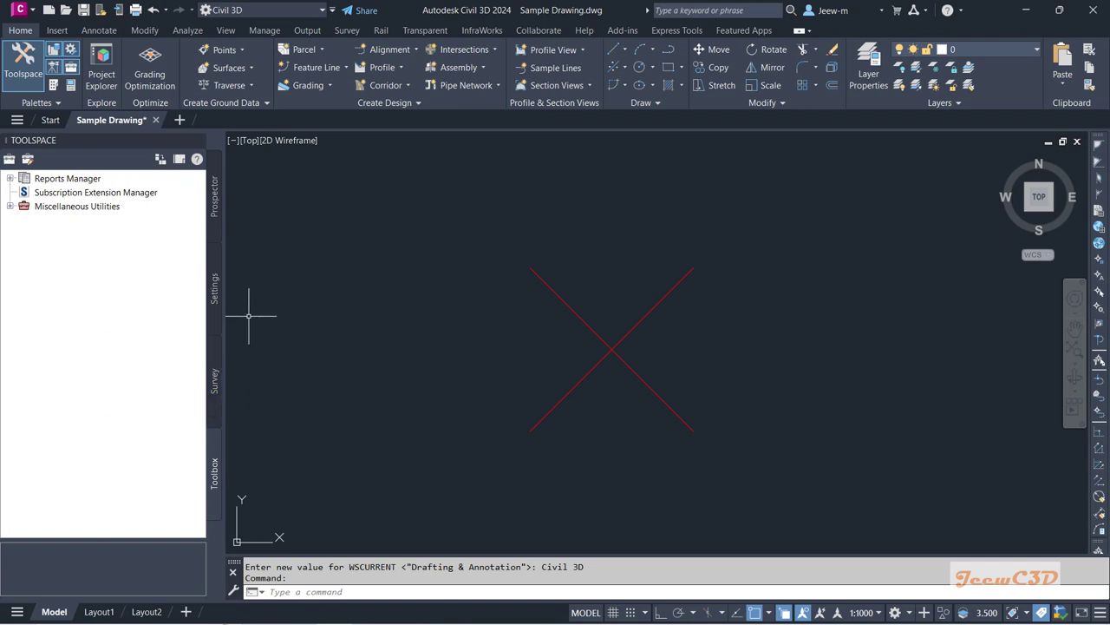
pyautogui.click(216, 211)
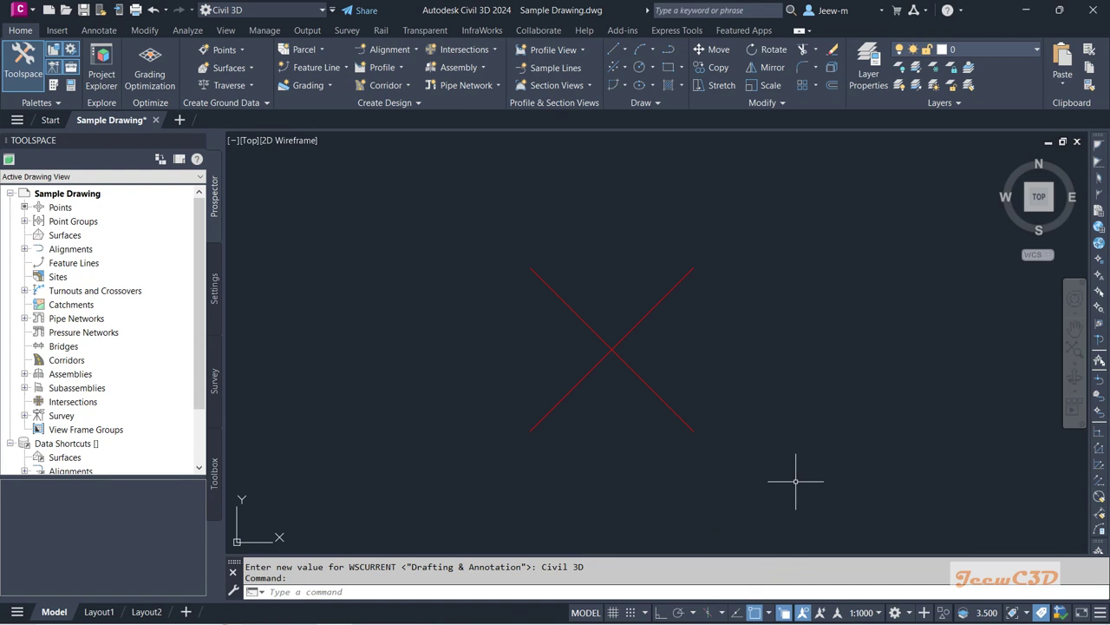
pyautogui.click(860, 612)
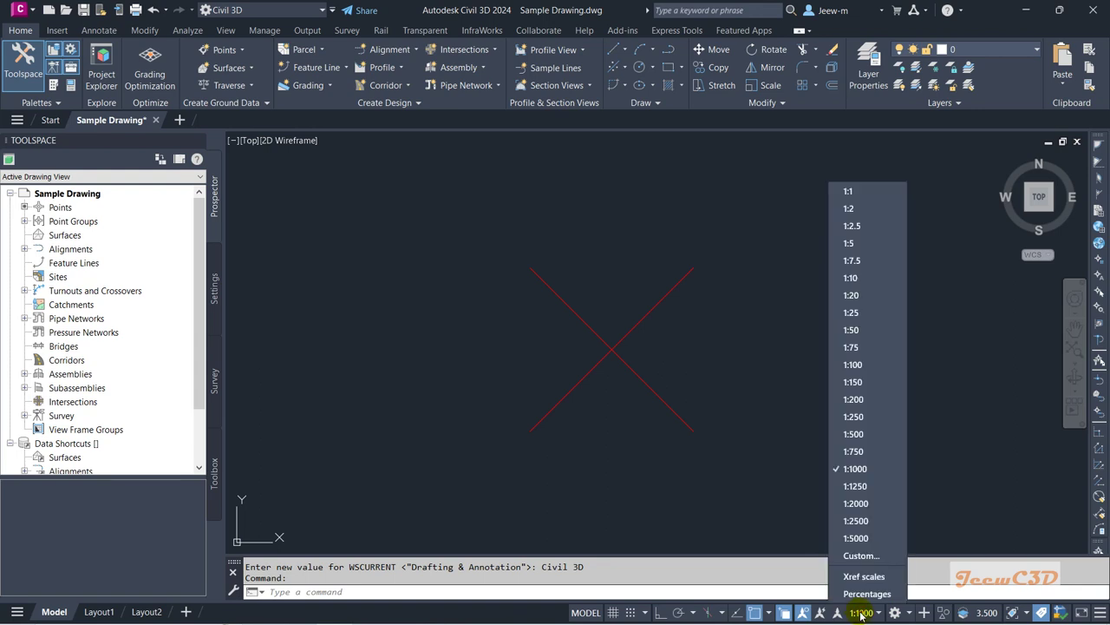
pyautogui.click(860, 612)
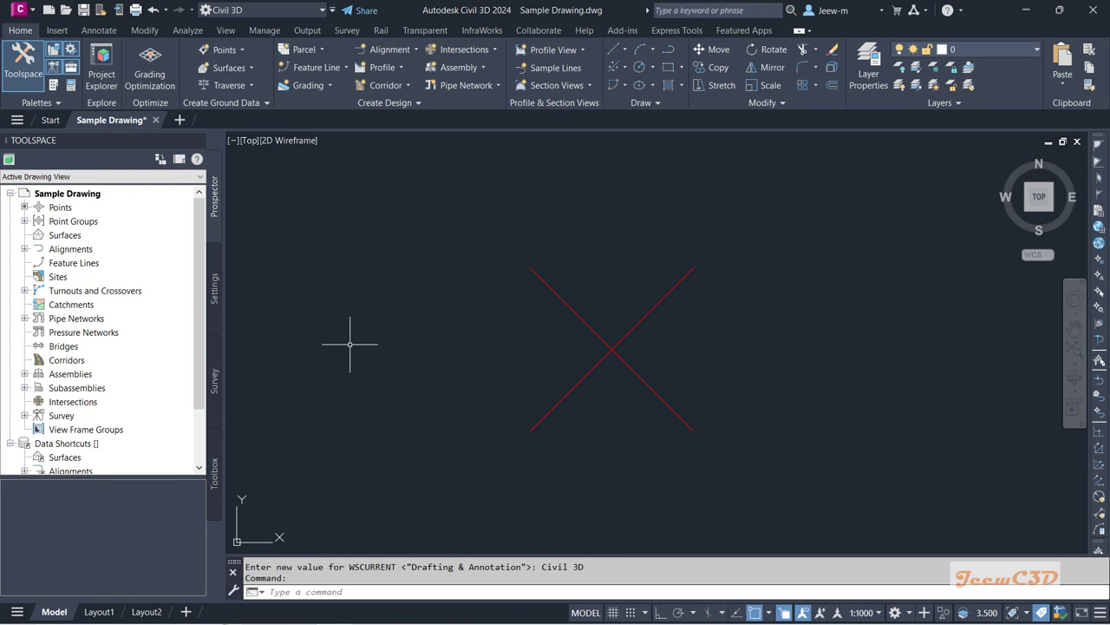
pyautogui.click(361, 594)
pyautogui.click(364, 595)
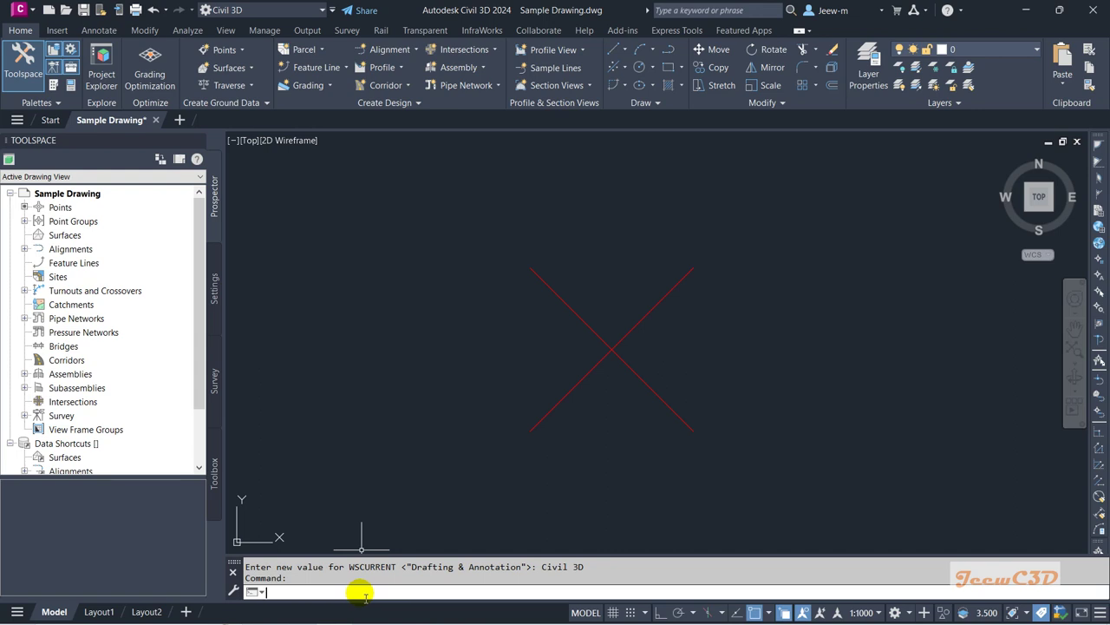
pyautogui.click(681, 11)
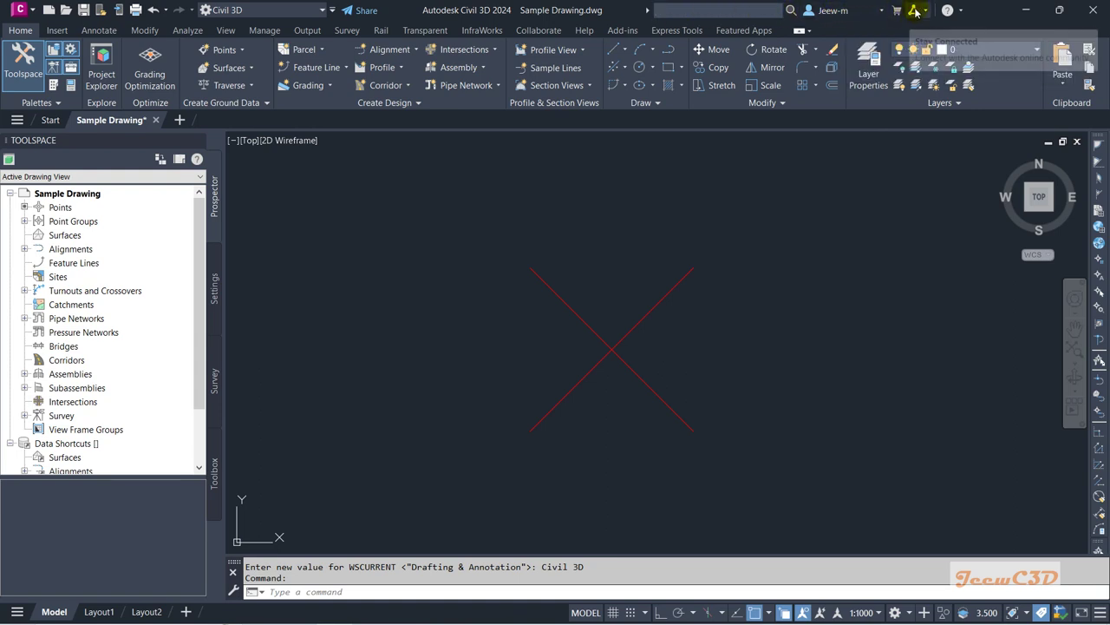
pyautogui.click(960, 11)
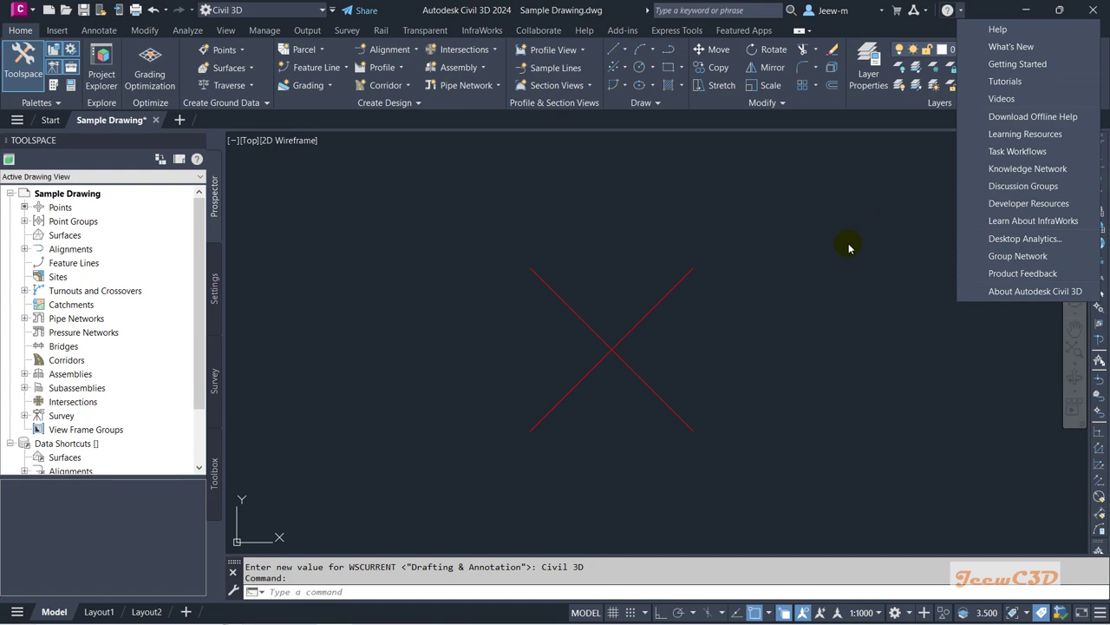
pyautogui.click(848, 246)
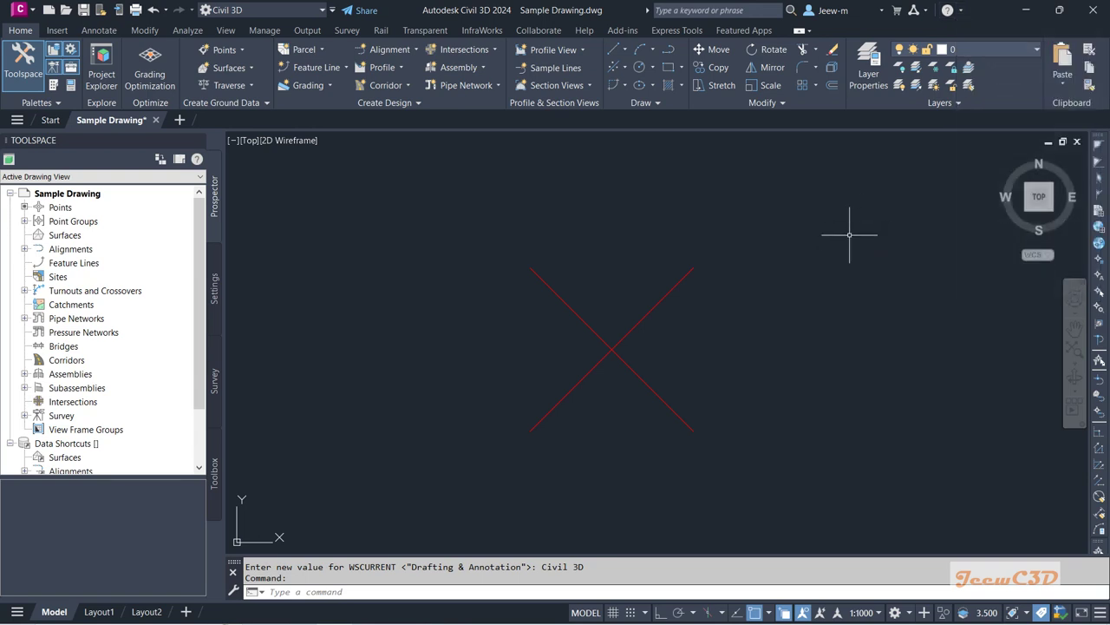
pyautogui.click(57, 30)
pyautogui.click(99, 30)
pyautogui.click(20, 30)
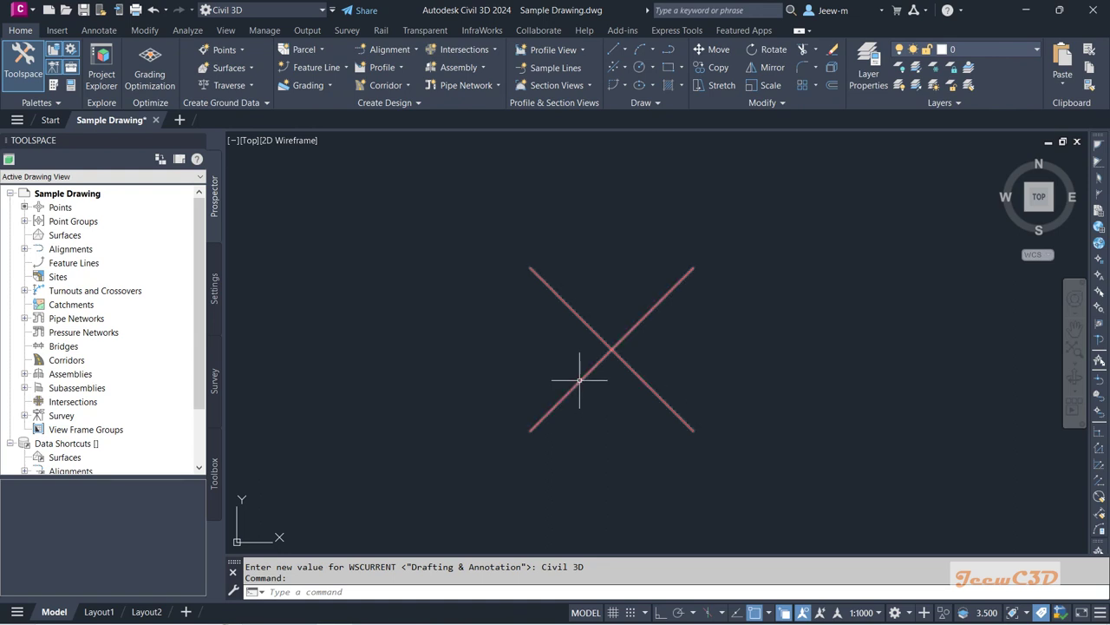
pyautogui.moveTo(579, 379)
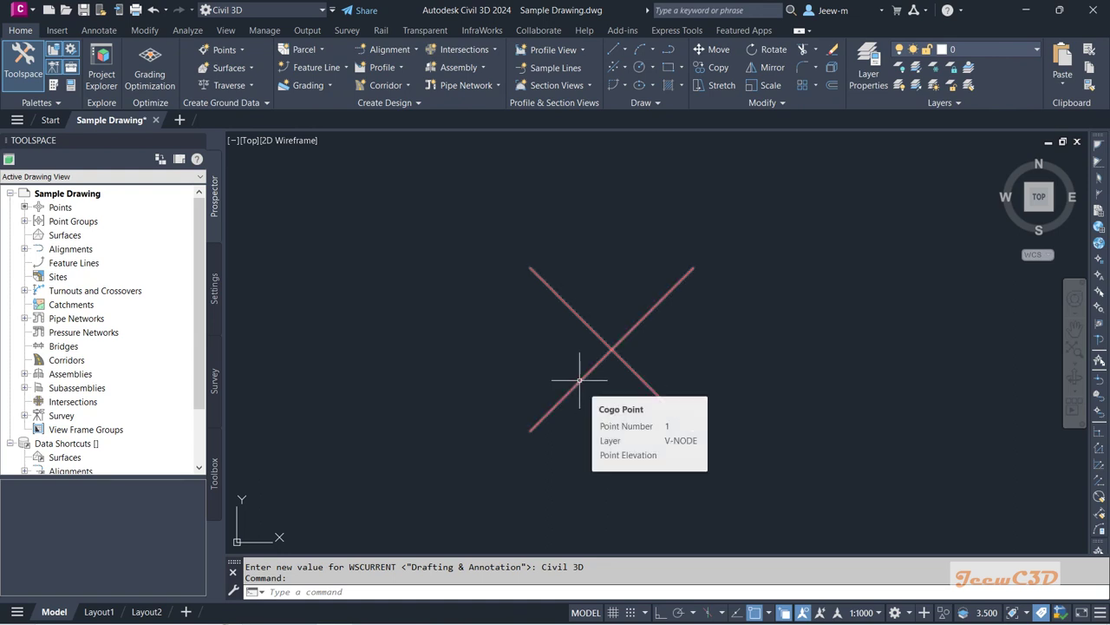
pyautogui.click(583, 372)
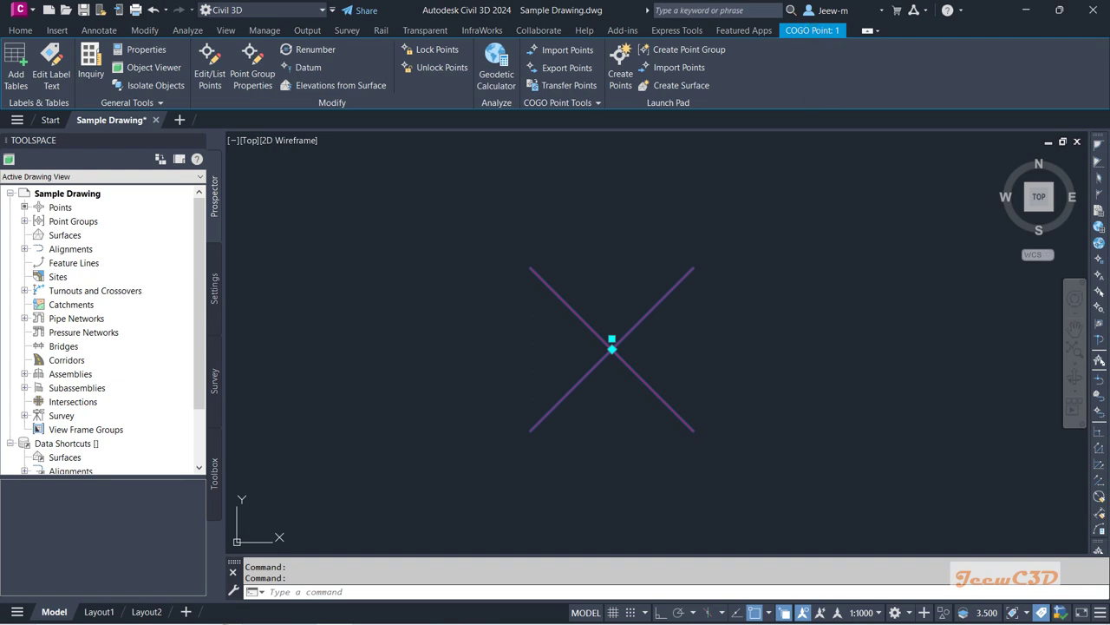
pyautogui.press('Escape')
pyautogui.press('Escape')
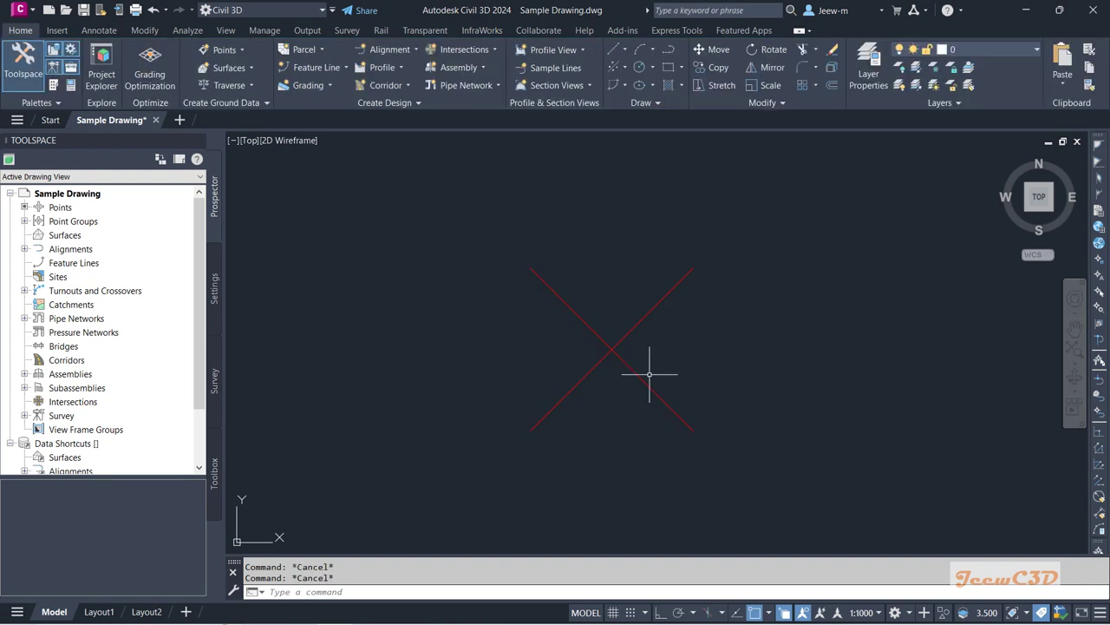
pyautogui.click(625, 386)
pyautogui.click(676, 379)
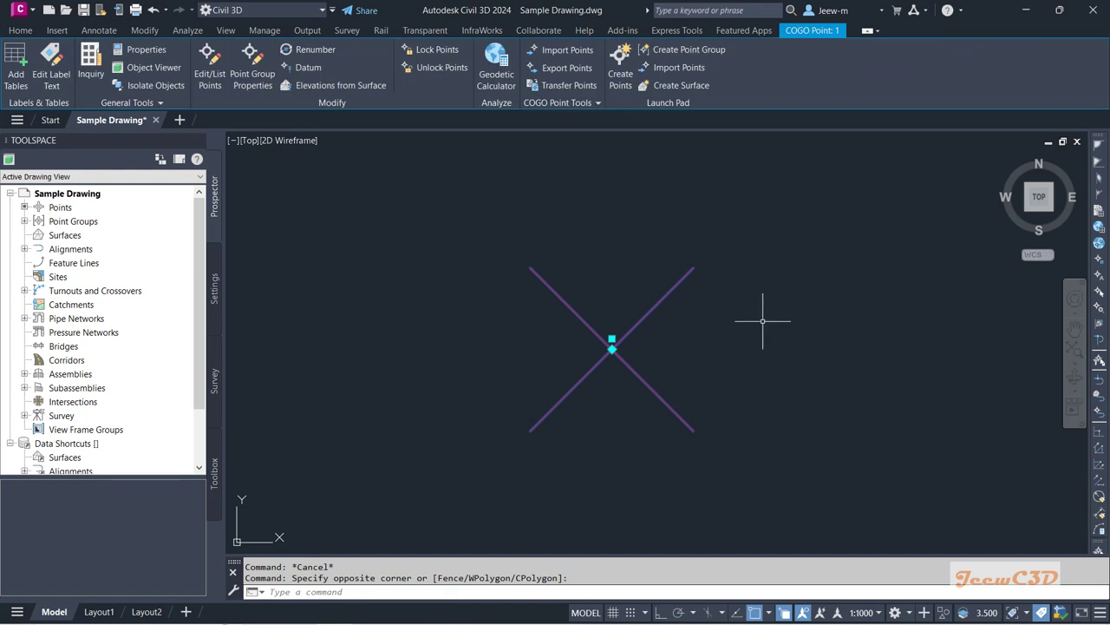
pyautogui.press('Escape')
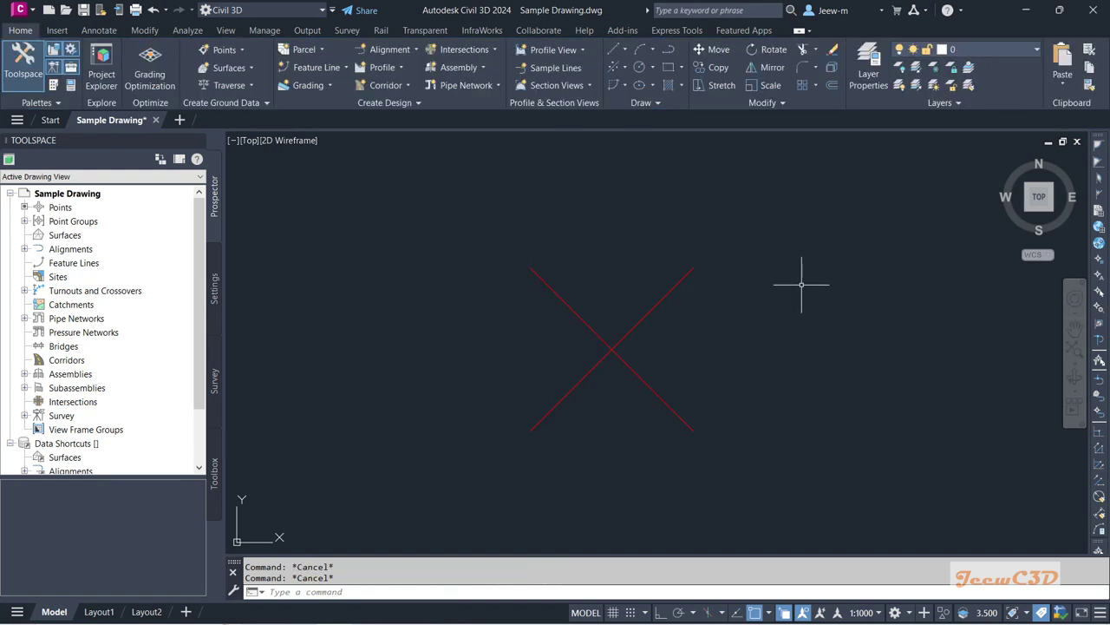
pyautogui.click(641, 379)
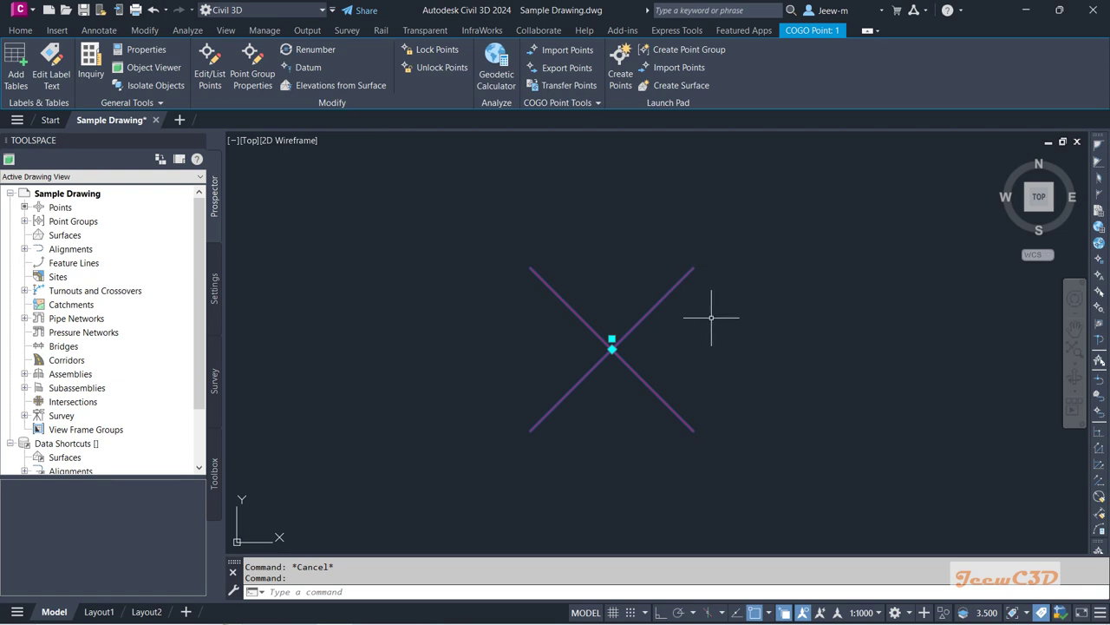
pyautogui.press('Escape')
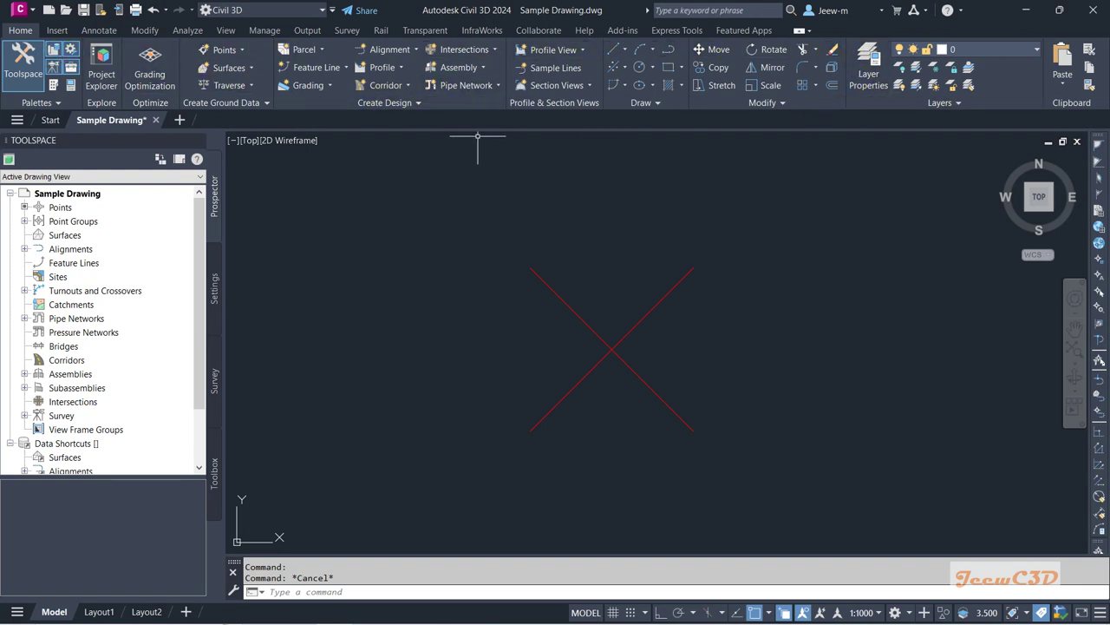
pyautogui.click(799, 33)
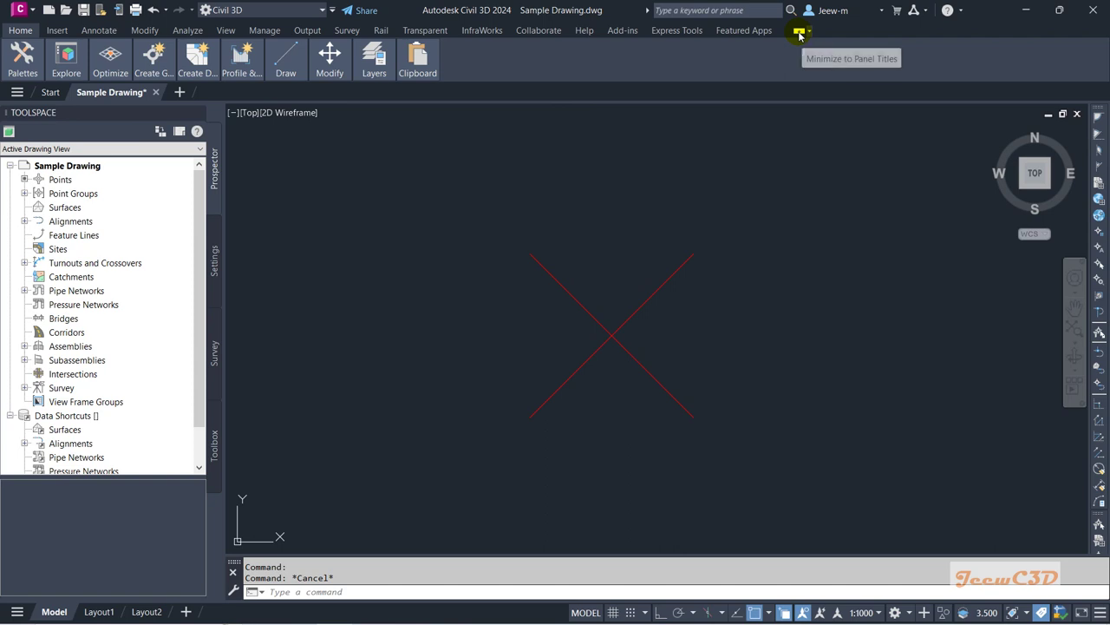
pyautogui.click(800, 33)
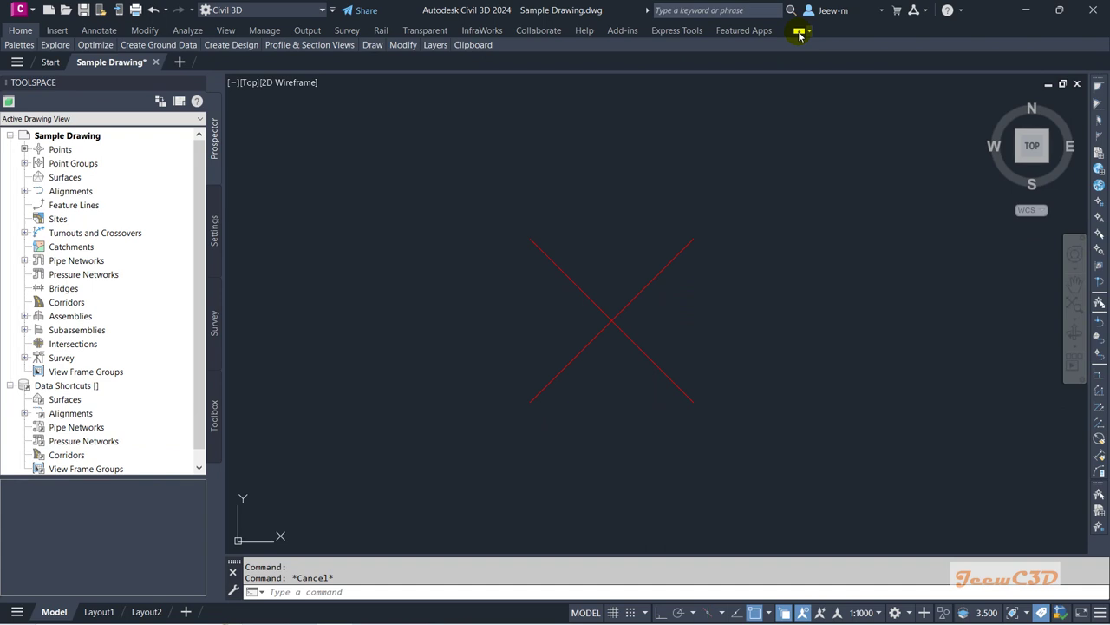
pyautogui.click(799, 33)
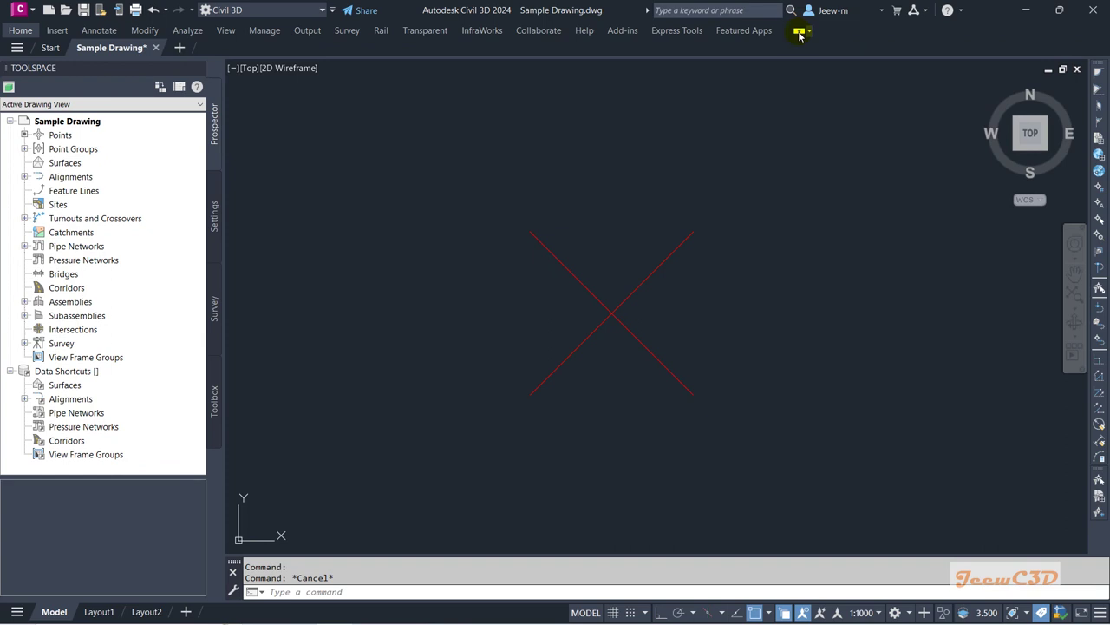
pyautogui.click(800, 32)
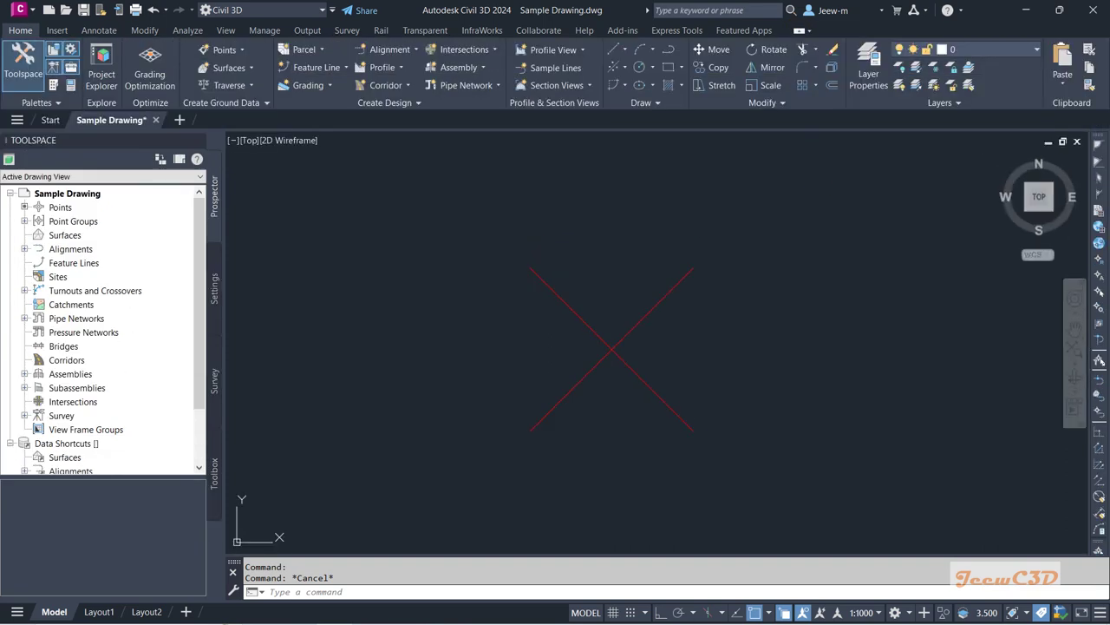